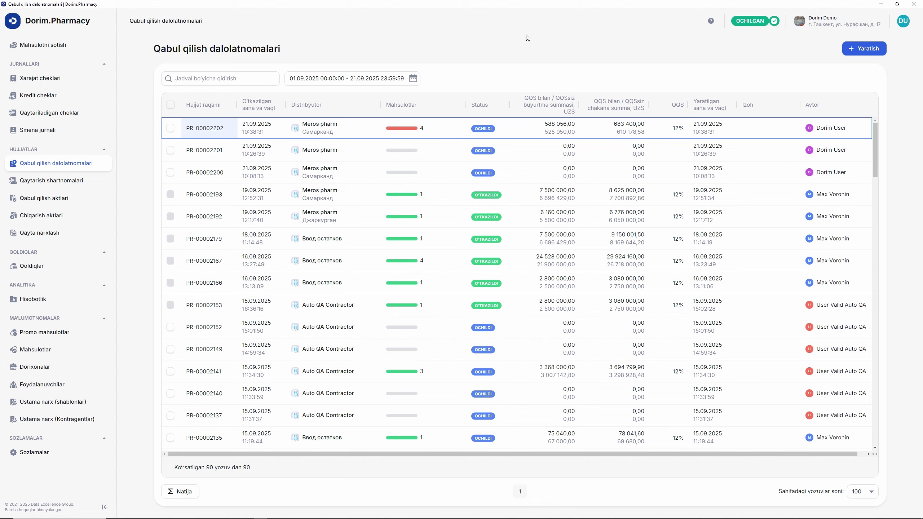
Step: Create a goods receipt document for distributor Meros pharm (Джаркурган) with the Основная markup template
left_click(868, 48)
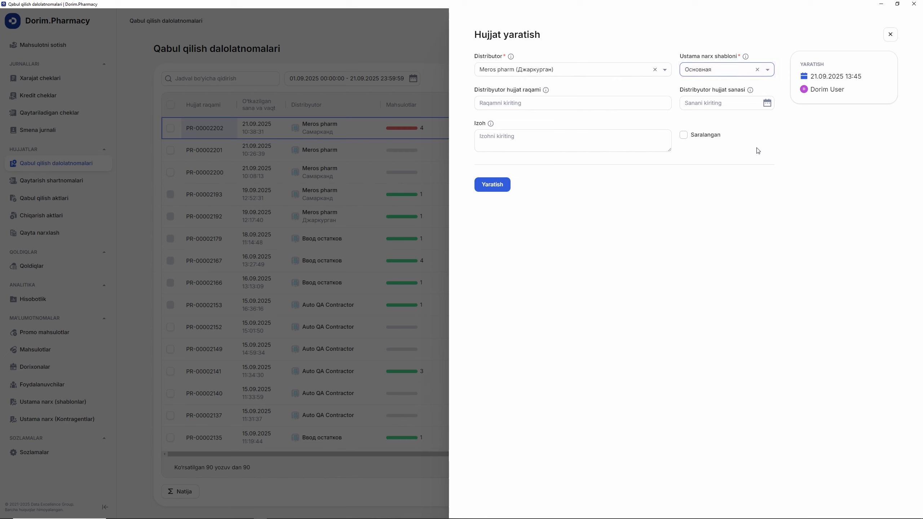
left_click(491, 186)
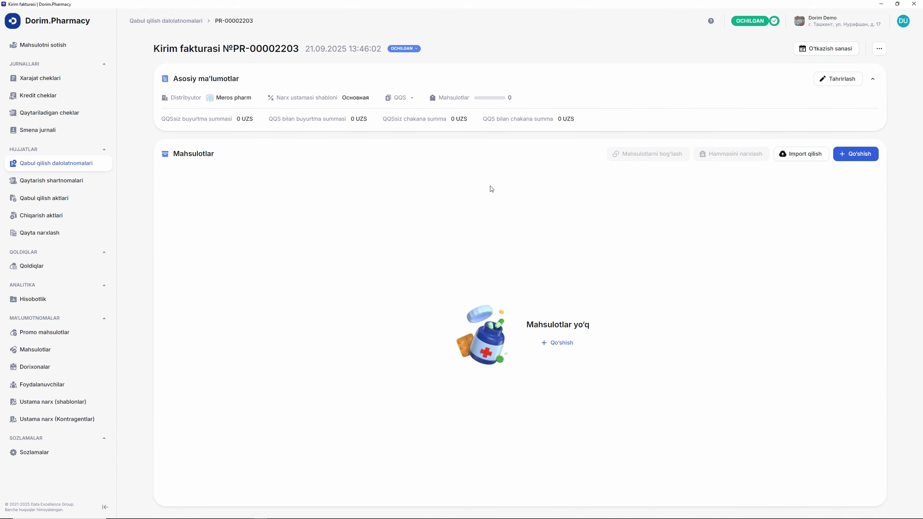
left_click(846, 154)
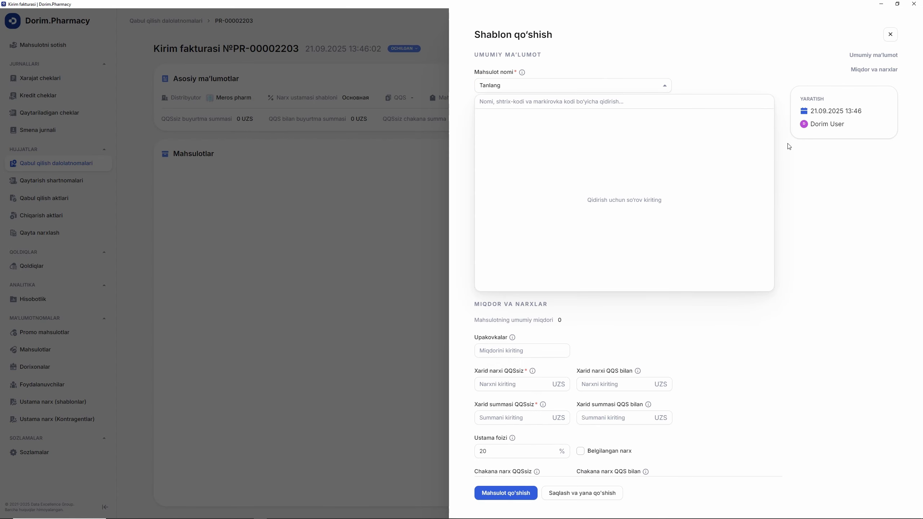
type("Бефо")
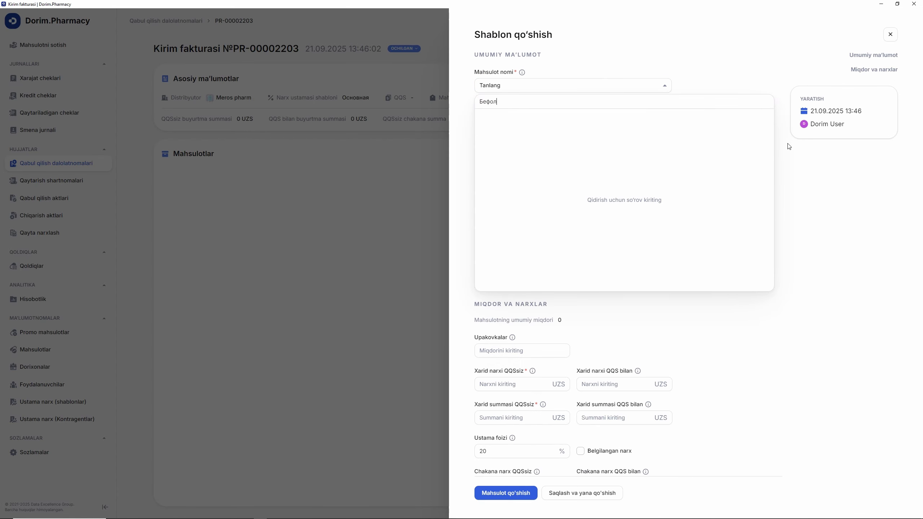
type("л")
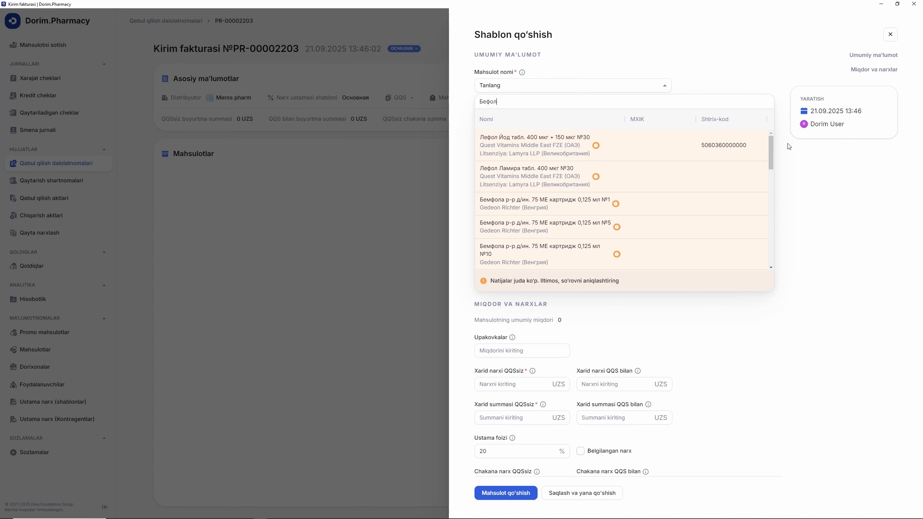
type("ак")
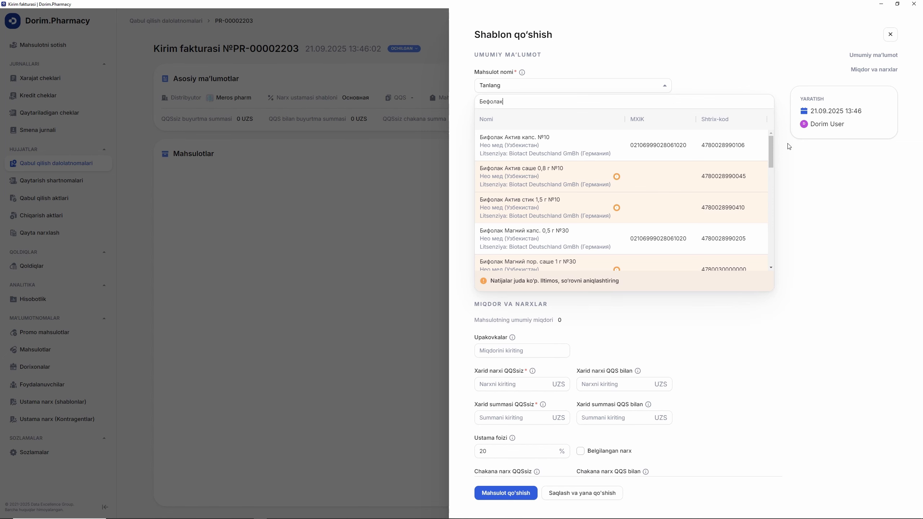
left_click(671, 180)
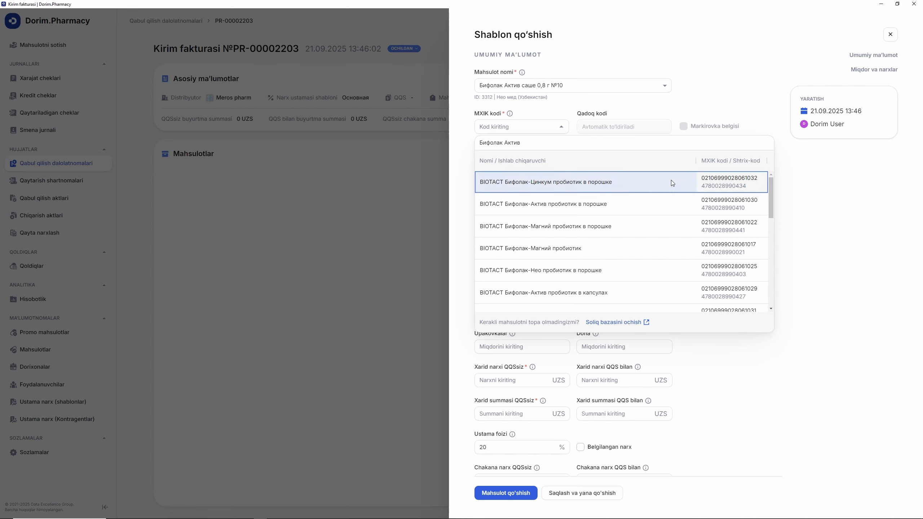
left_click(671, 180)
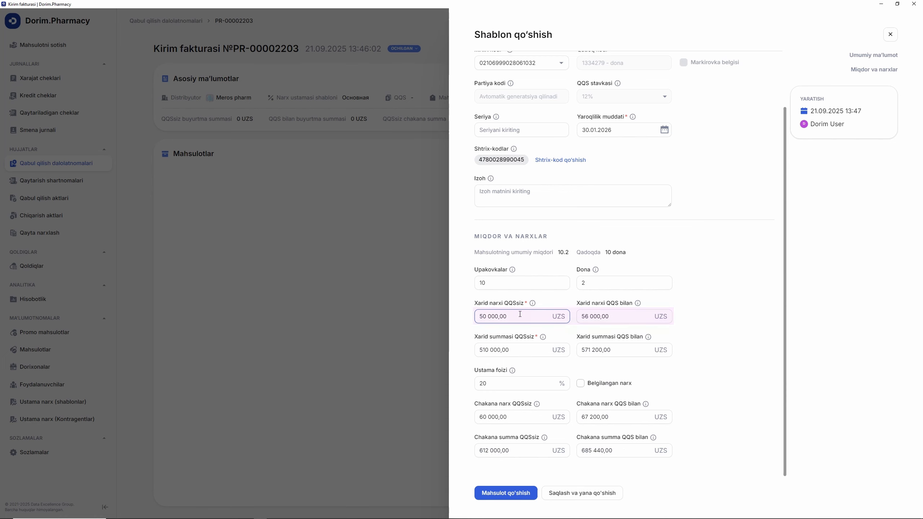
Step: Complete the product line with 10 packs, 2 pieces and a 50 000 UZS purchase price excluding VAT, enable the fixed price, and save it
left_click(581, 384)
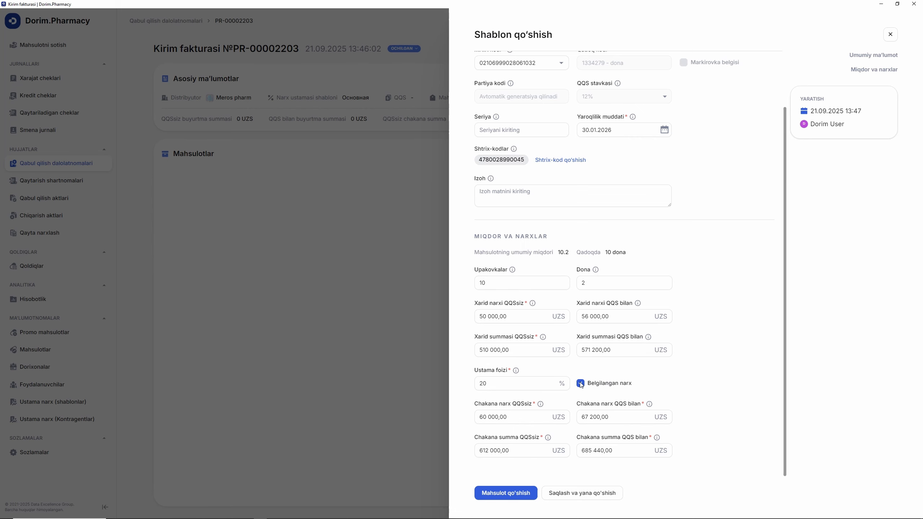
left_click(497, 495)
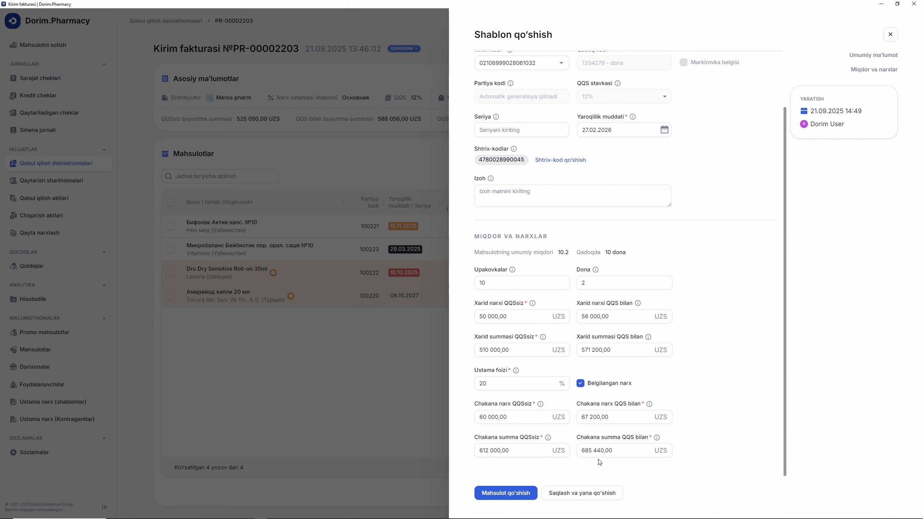
left_click(586, 496)
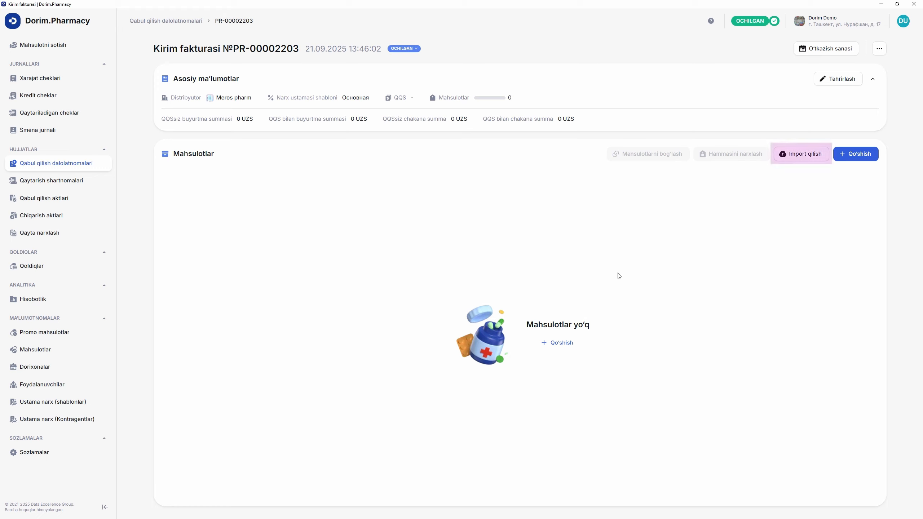
Step: Load MEROS PHARM.xlsx from Downloads as the product import file and proceed to its column mapping
left_click(792, 154)
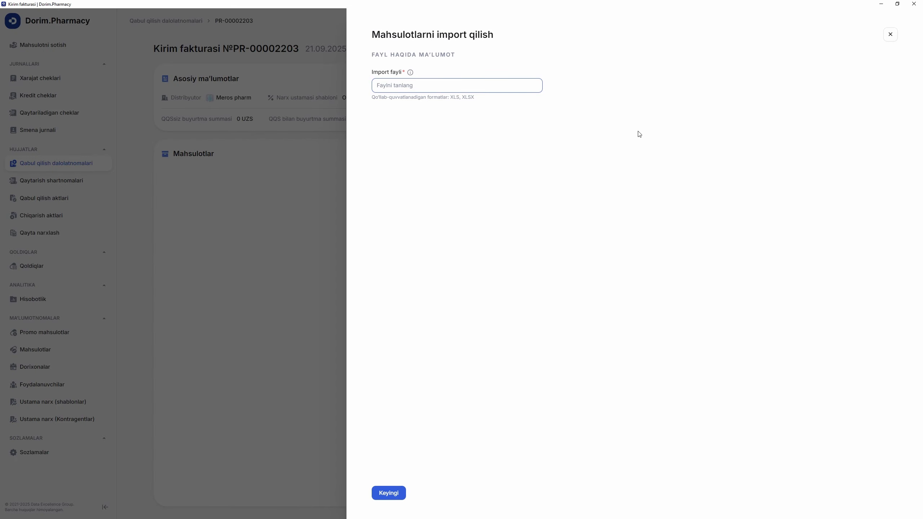
left_click(450, 86)
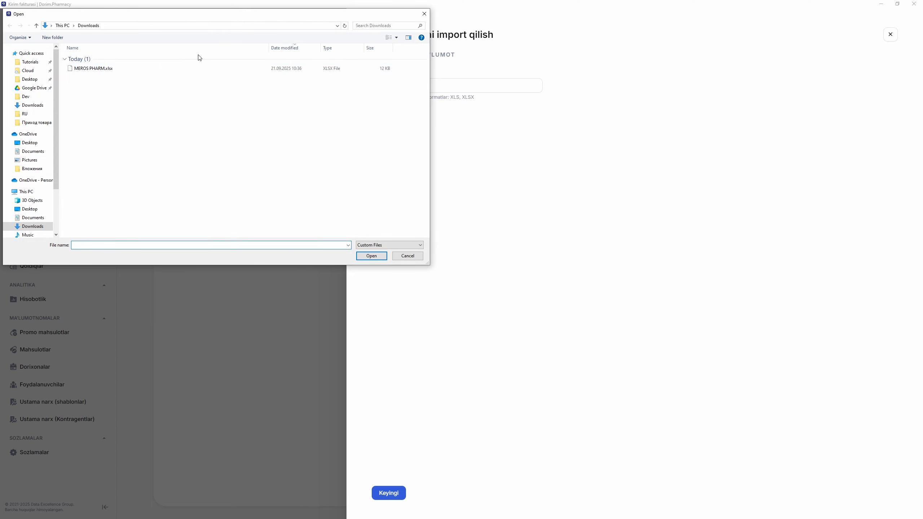
left_click(141, 69)
left_click(367, 255)
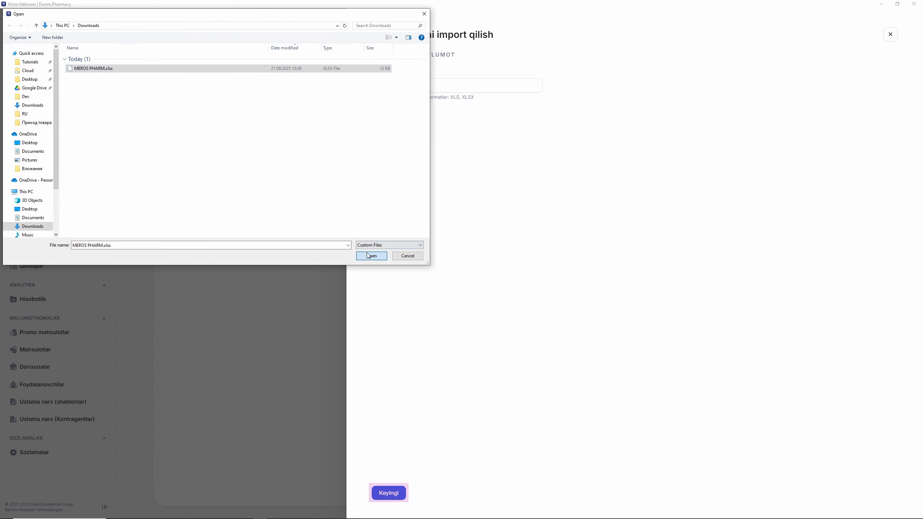
left_click(385, 493)
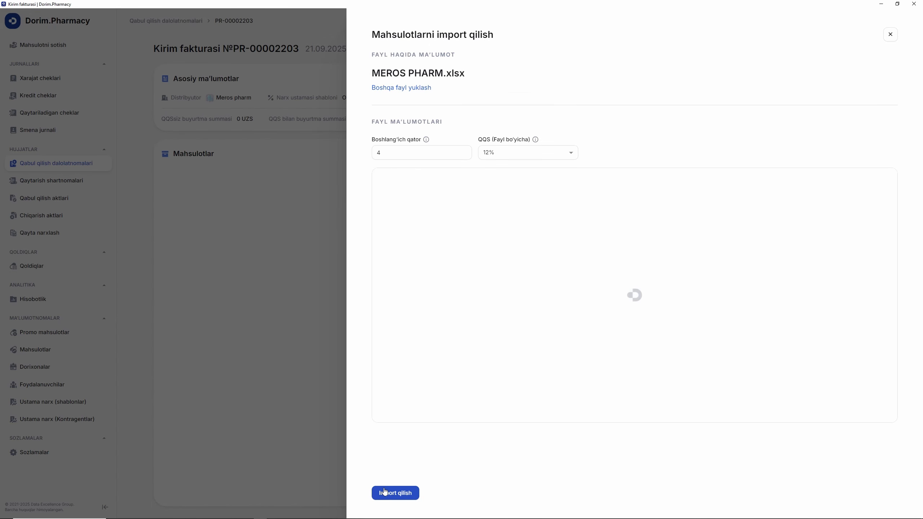
Step: Set the starting row to 4, map column 2 to Nomi and column 3 to Ishlab chiqaruvchi, and import the products
type("4")
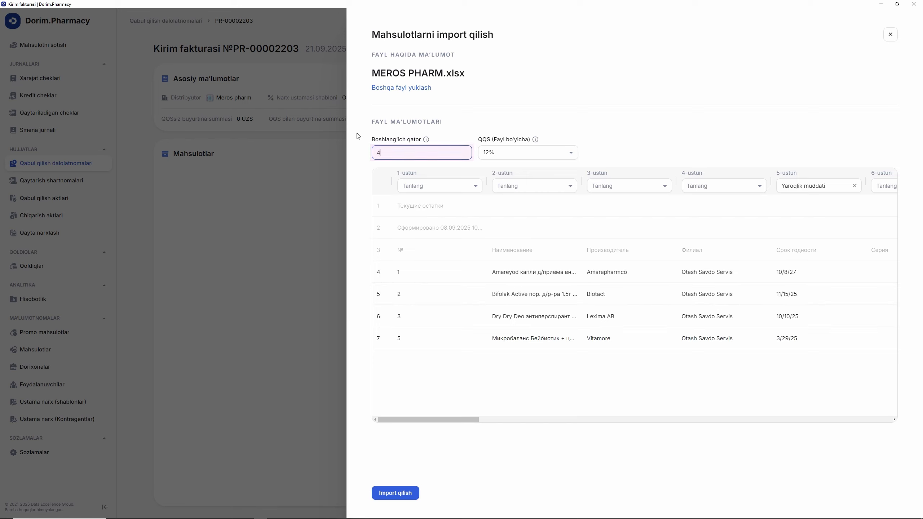
left_click(541, 189)
left_click(534, 219)
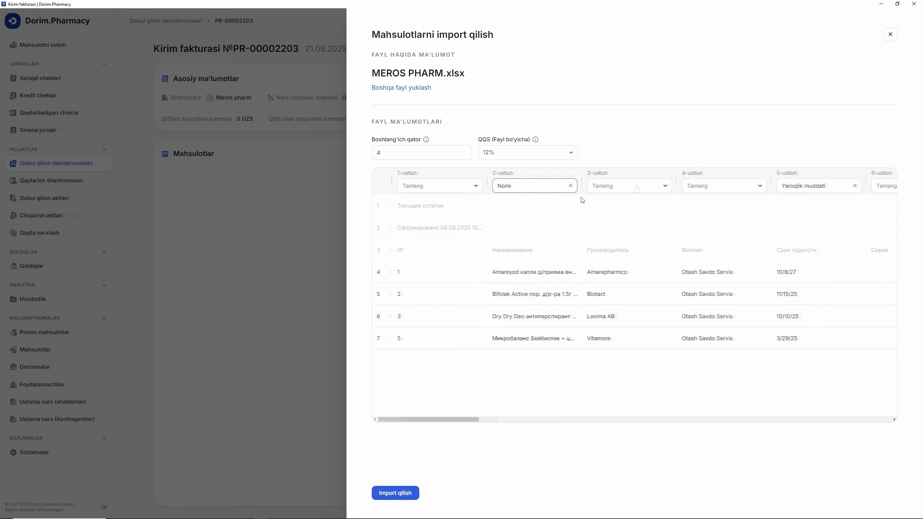
left_click(630, 187)
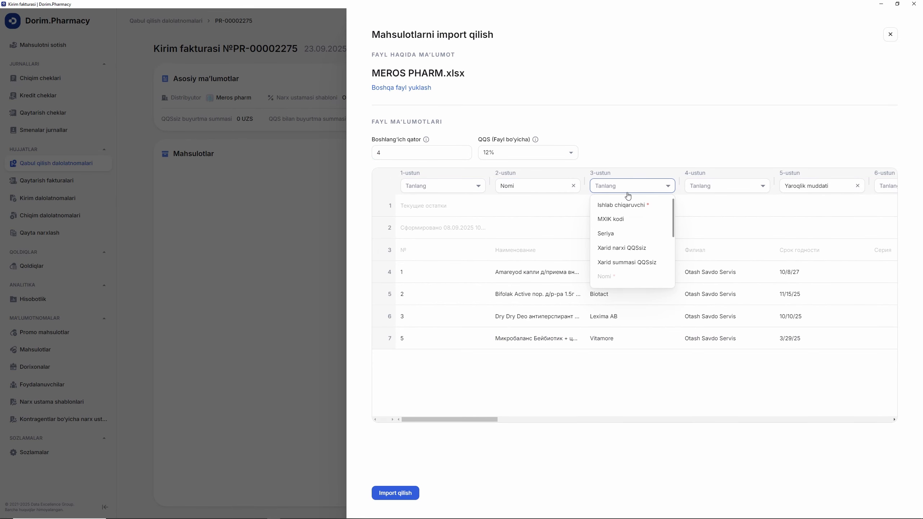
left_click(625, 206)
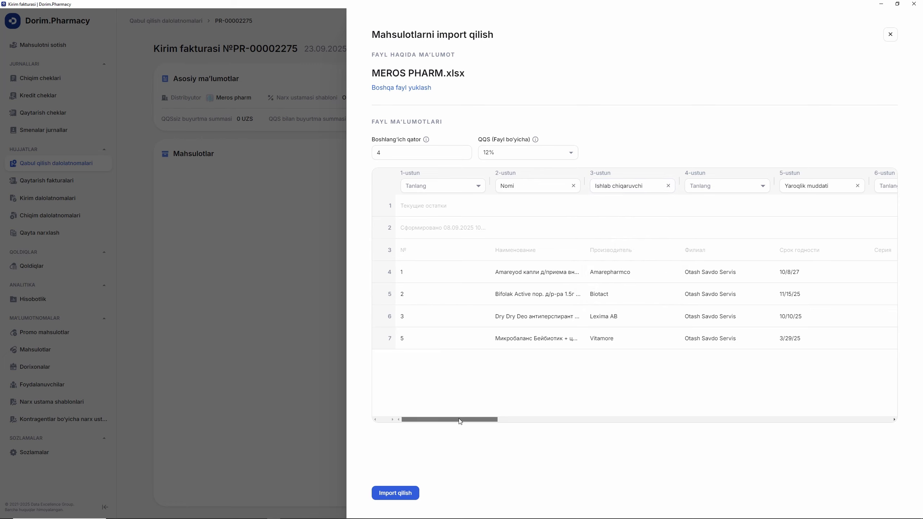
left_click_drag(462, 420, 822, 452)
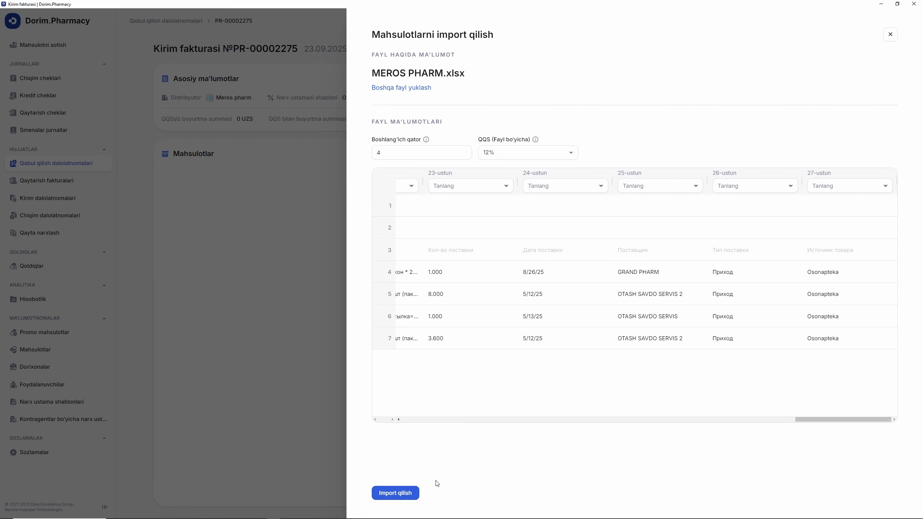
left_click(395, 493)
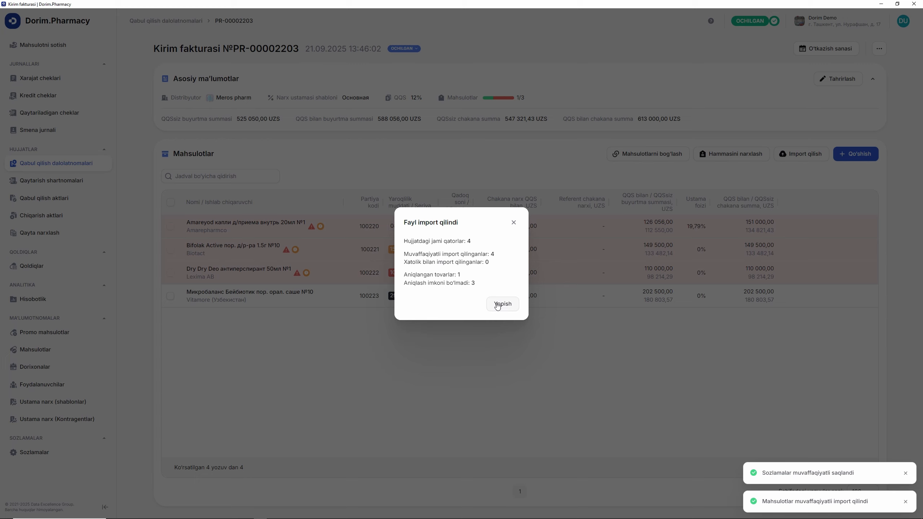
left_click(502, 304)
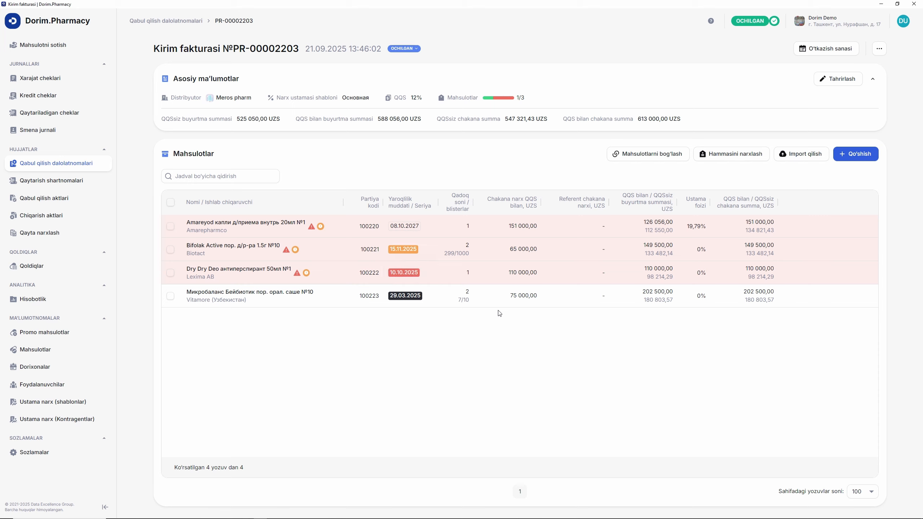
Step: View the details of the imported product Микробаланс Бейбиотик пор. орал. саше №10 and close them
left_click(51, 452)
mouse_move(847, 296)
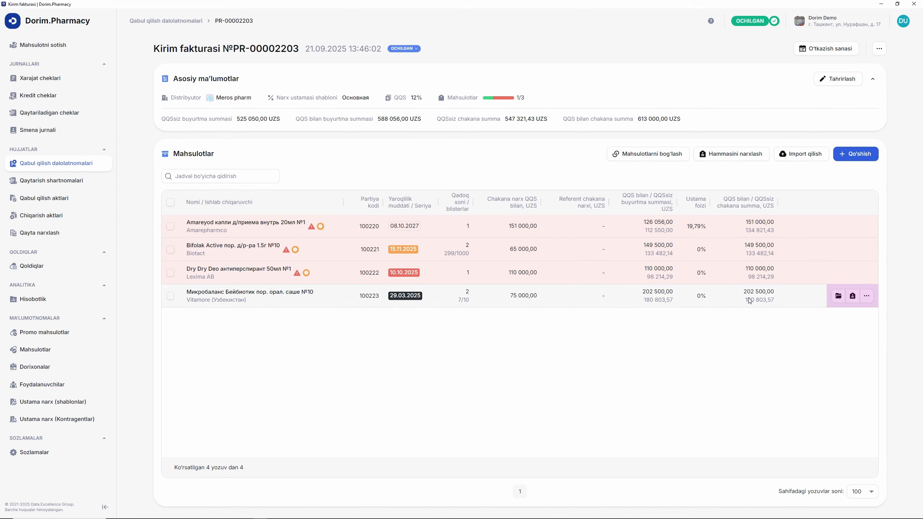
left_click(838, 296)
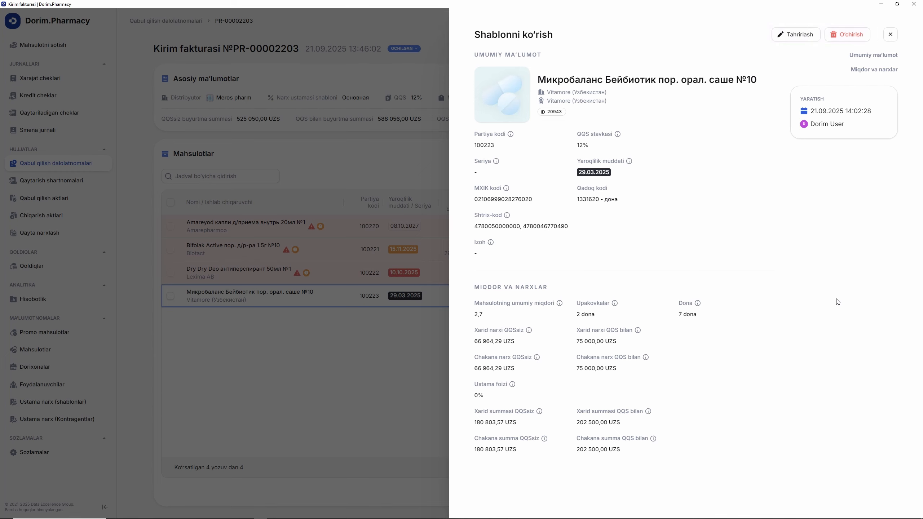
key("Escape")
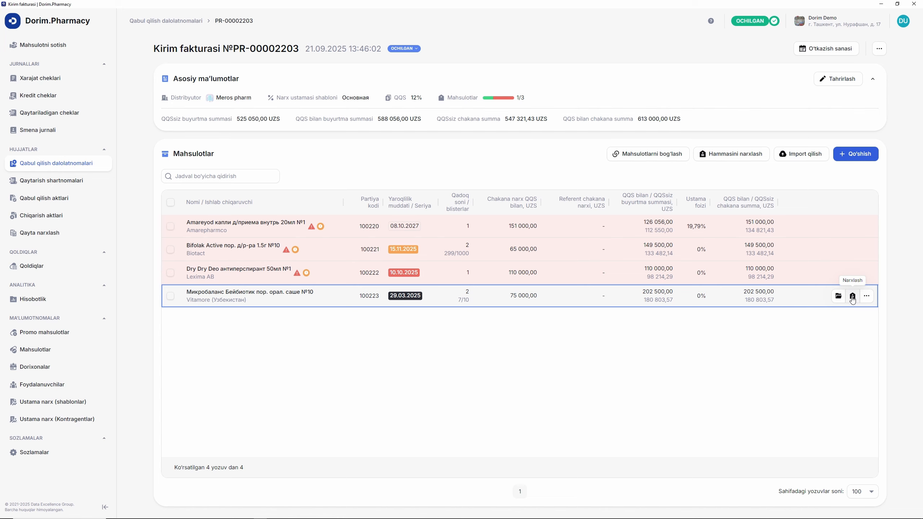
Step: Price the Микробаланс Бейбиотик product using the Основная markup template
left_click(852, 296)
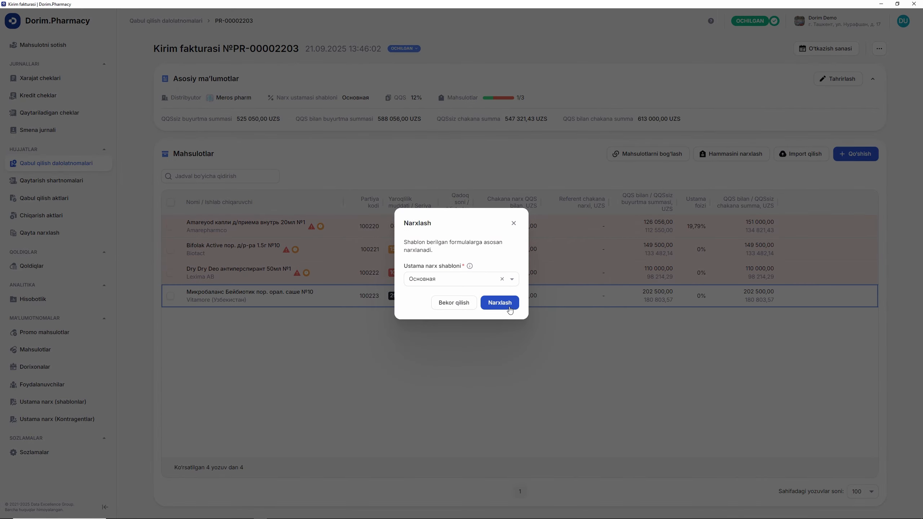
left_click(500, 304)
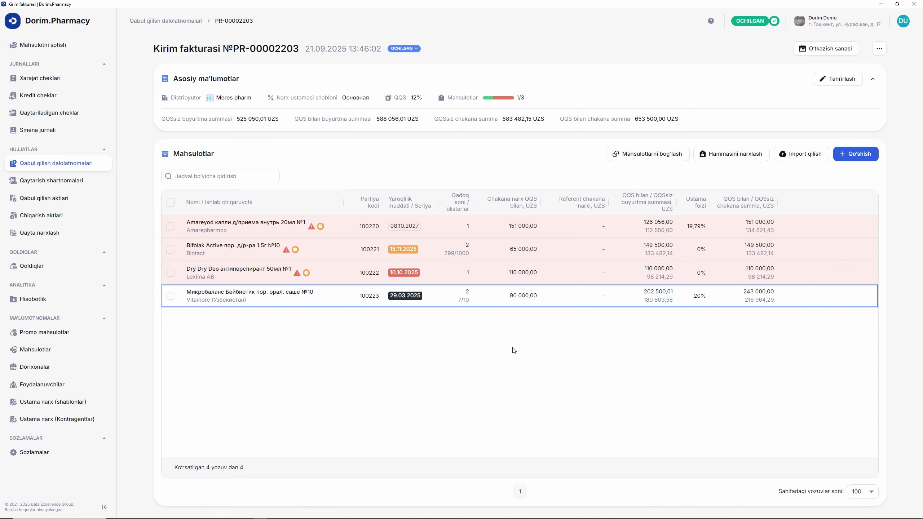
Step: Open product linking and link Amareyod капли д/приема внутрь 20мл №1 to the catalogue item Амарейод капли 20 мл
mouse_move(311, 228)
left_click(648, 157)
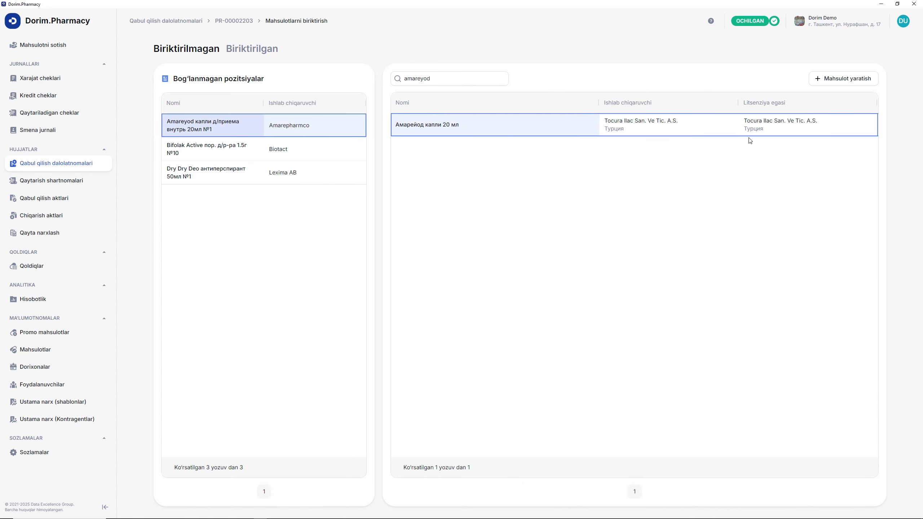
mouse_move(849, 130)
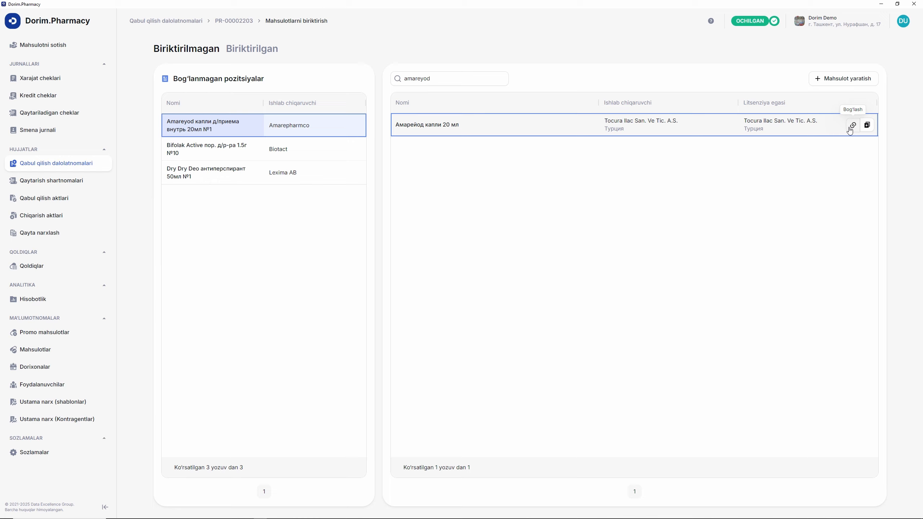
left_click(849, 128)
left_click(849, 127)
left_click(529, 312)
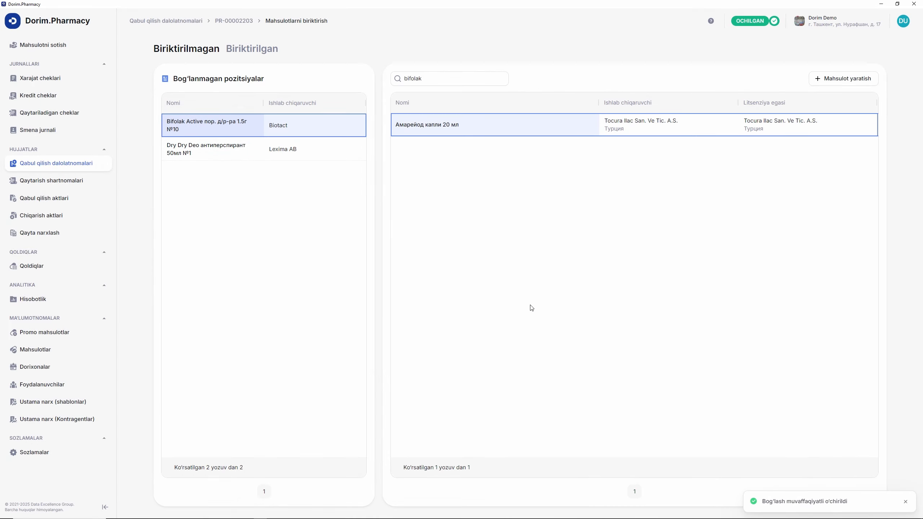
Step: Link Bifolak Active пор. д/р-ра 1.5г №10 to the catalogue item Бифолак Актив капс. №10
left_click(850, 127)
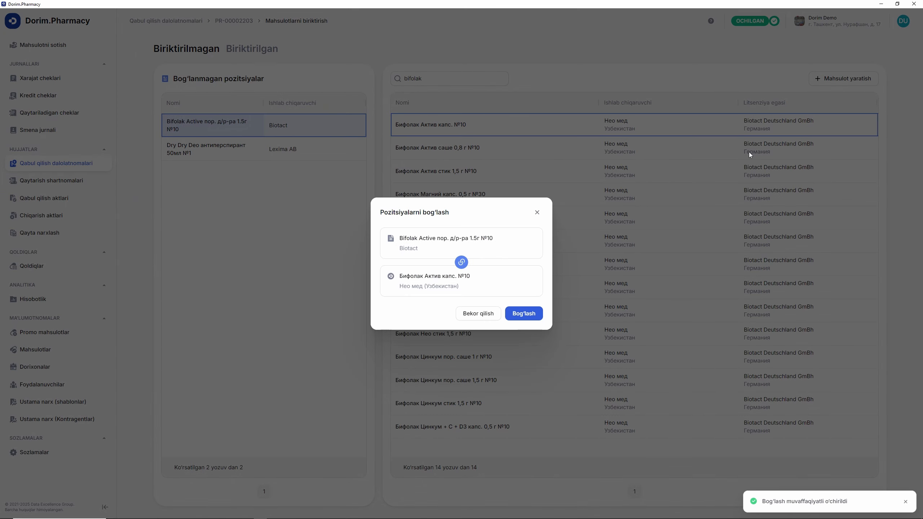
left_click(534, 310)
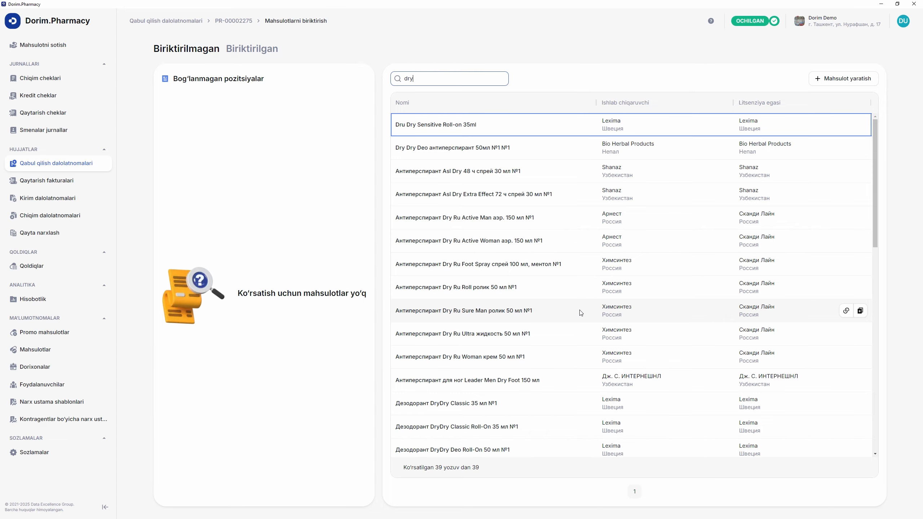
Step: Show the linked products and examine how each imported item is matched to the catalogue
left_click(825, 83)
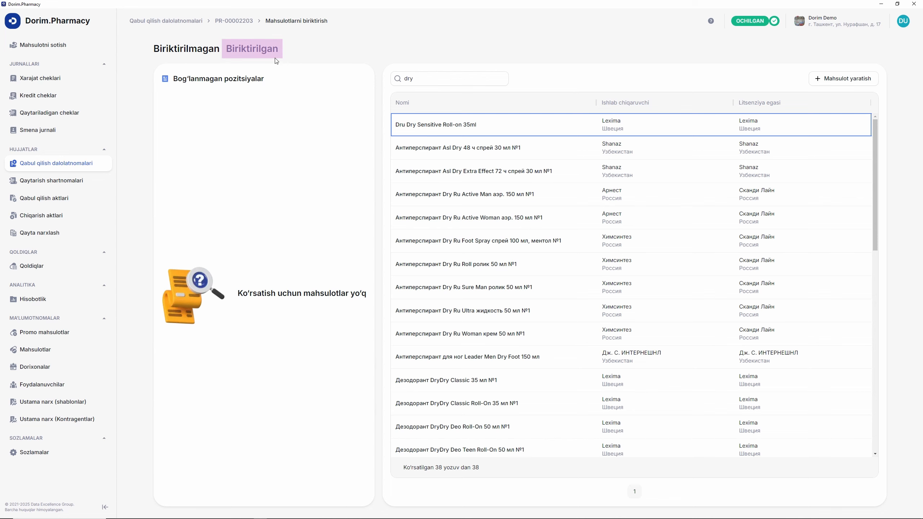
left_click(255, 54)
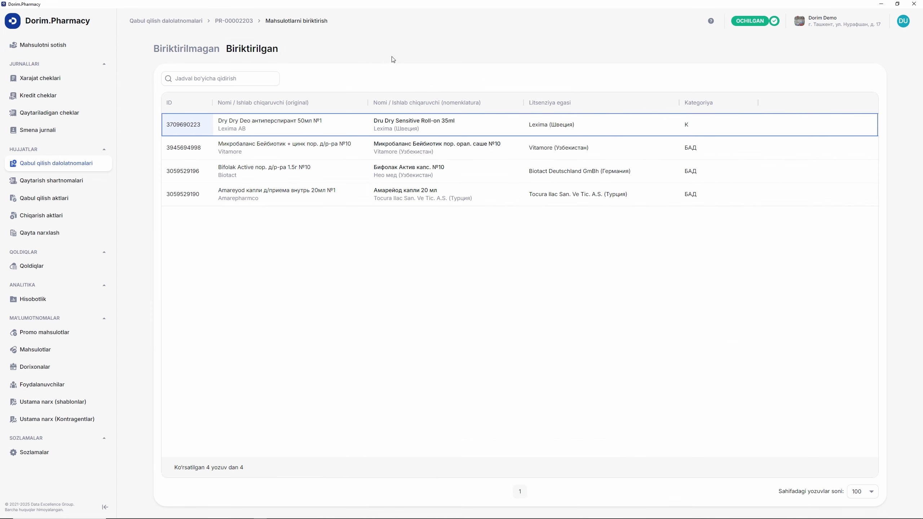
mouse_move(832, 124)
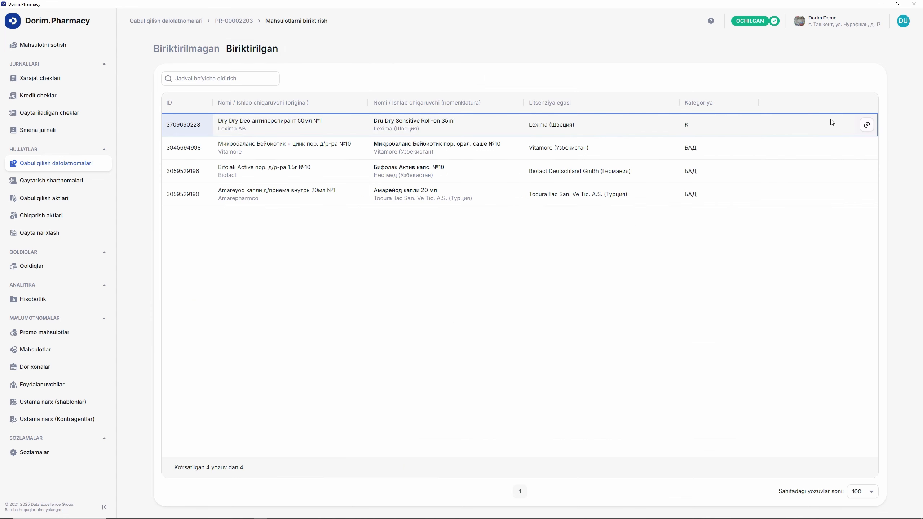
Step: Open the unlinking confirmation for Dry Dry Deo антиперспирант 50мл №1 and dismiss it without removing the link
left_click(866, 125)
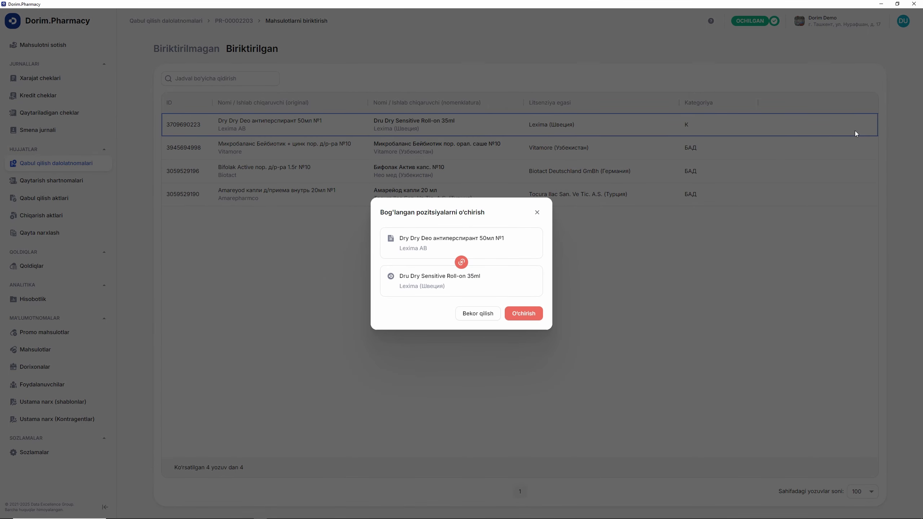
left_click(536, 213)
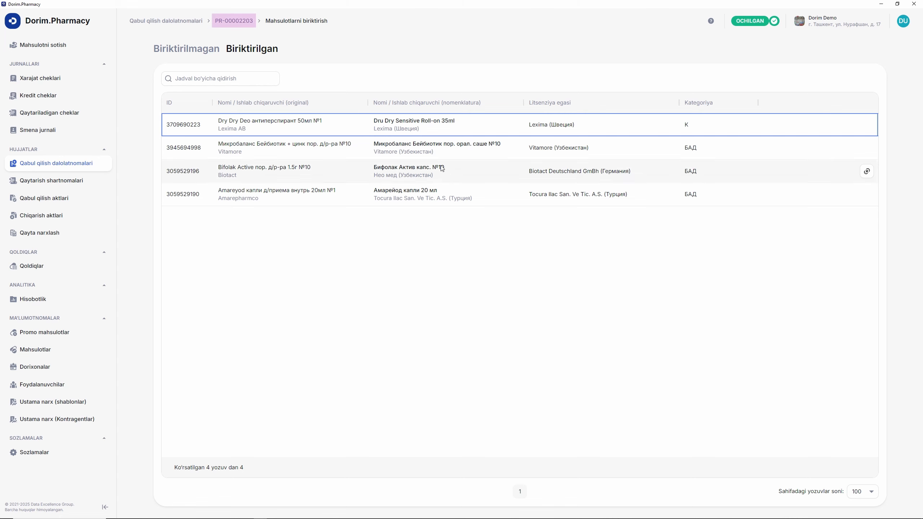
Step: Return to the goods receipt and price all its products using the Основная markup template
left_click(243, 22)
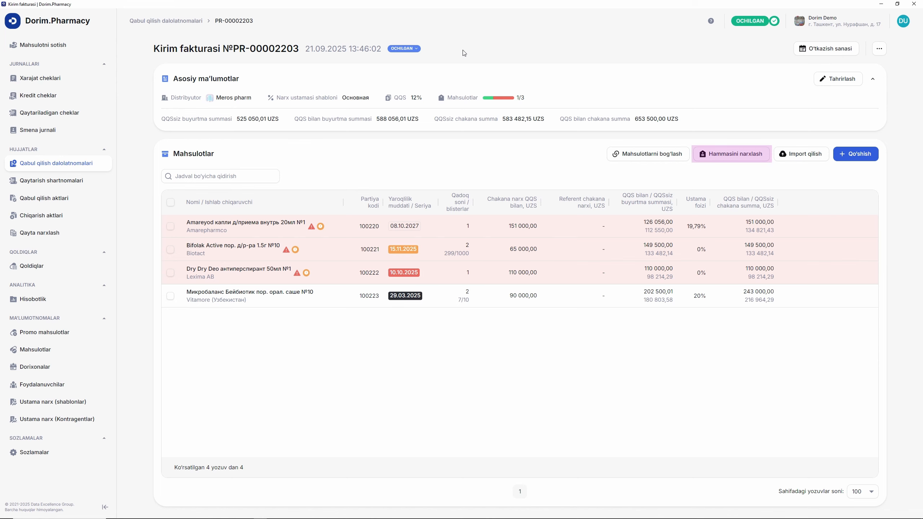
left_click(719, 155)
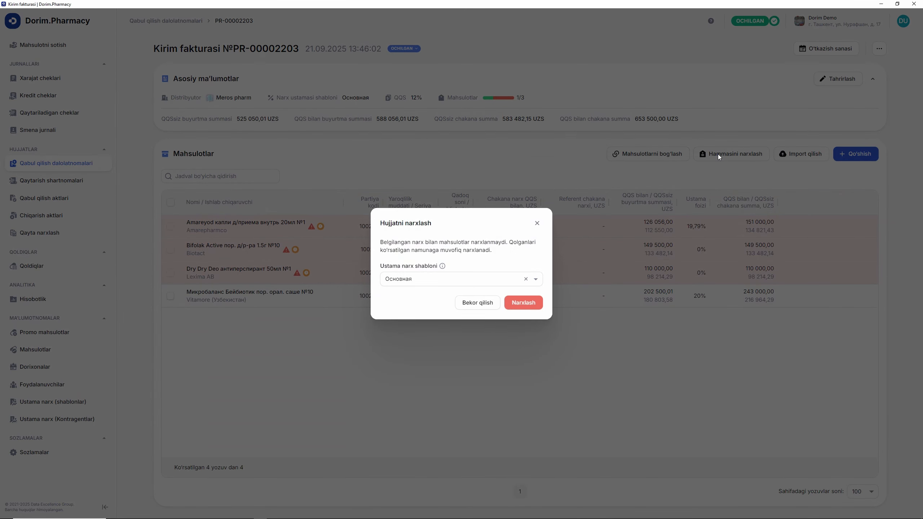
left_click(524, 303)
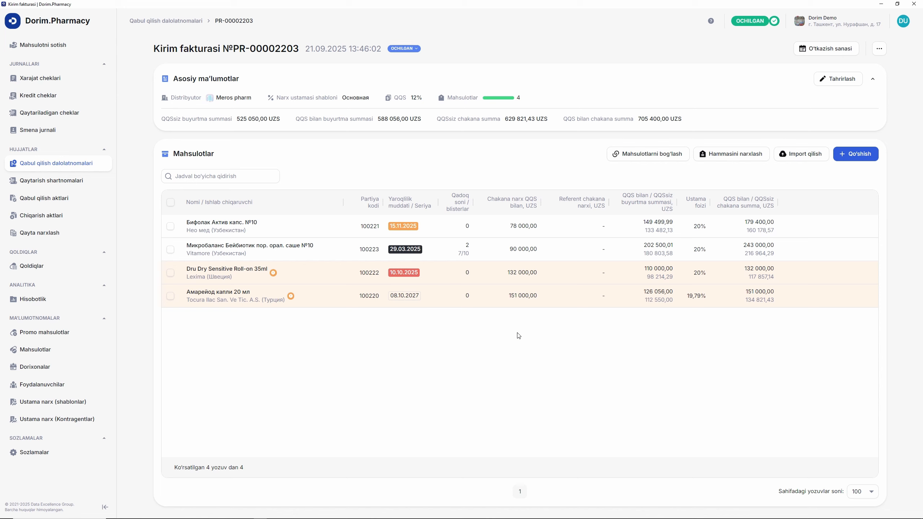
Step: Try to change the goods receipt's status to O'tkazilgan and close the dialog that follows
left_click(416, 49)
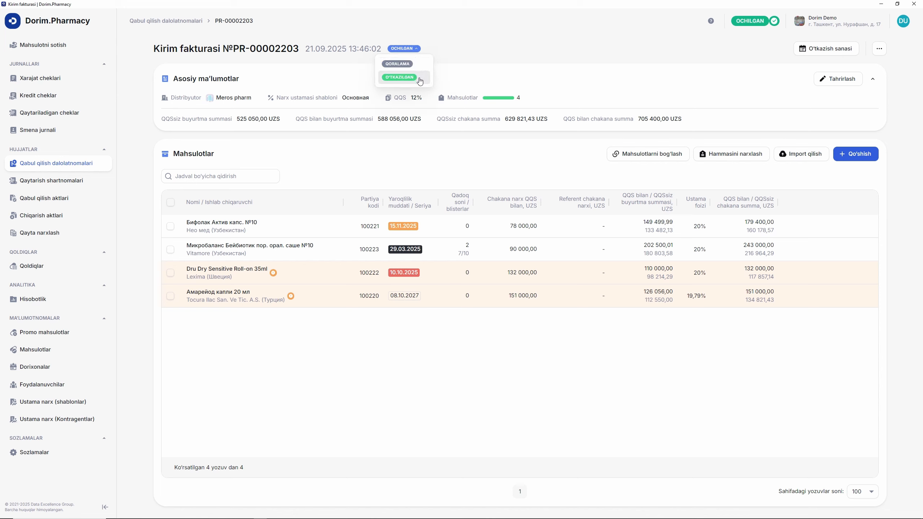
left_click(399, 77)
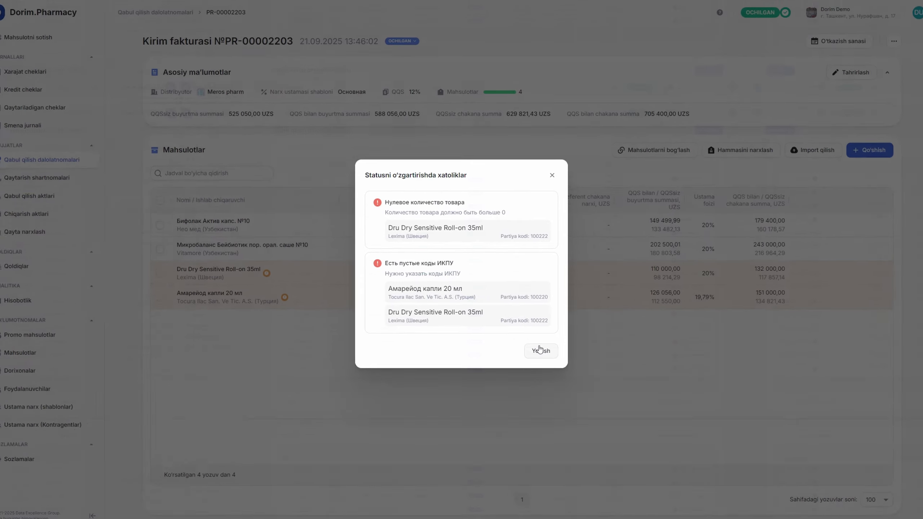
left_click(538, 347)
Step: Go to the goods receipts list, view the summary totals for the listed receipts and close the summary
left_click(83, 164)
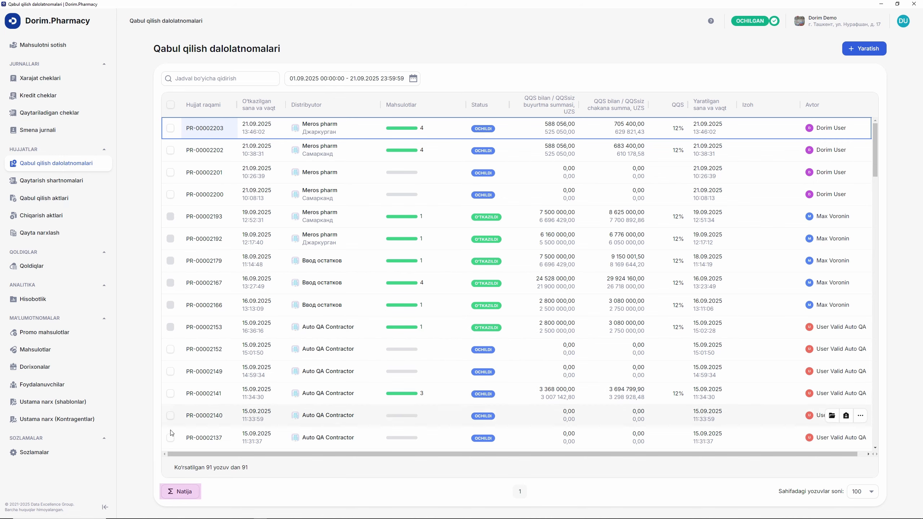
left_click(179, 493)
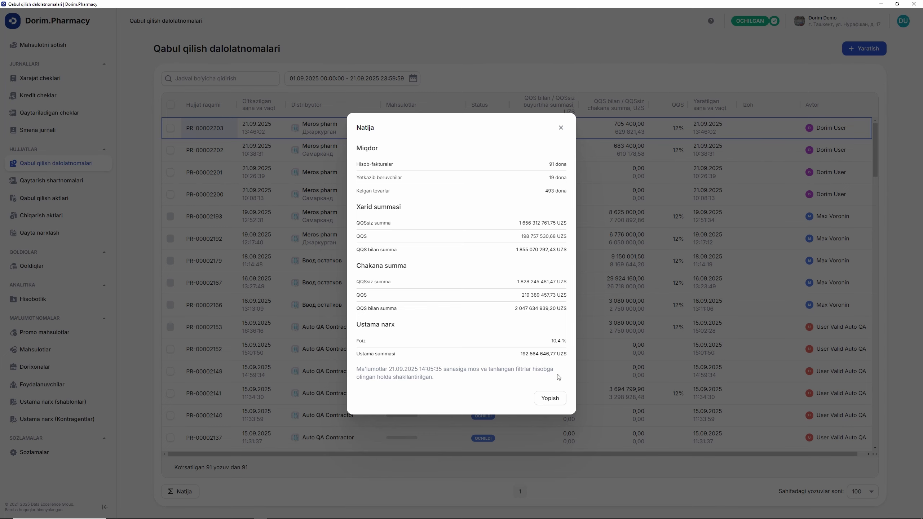
left_click(550, 398)
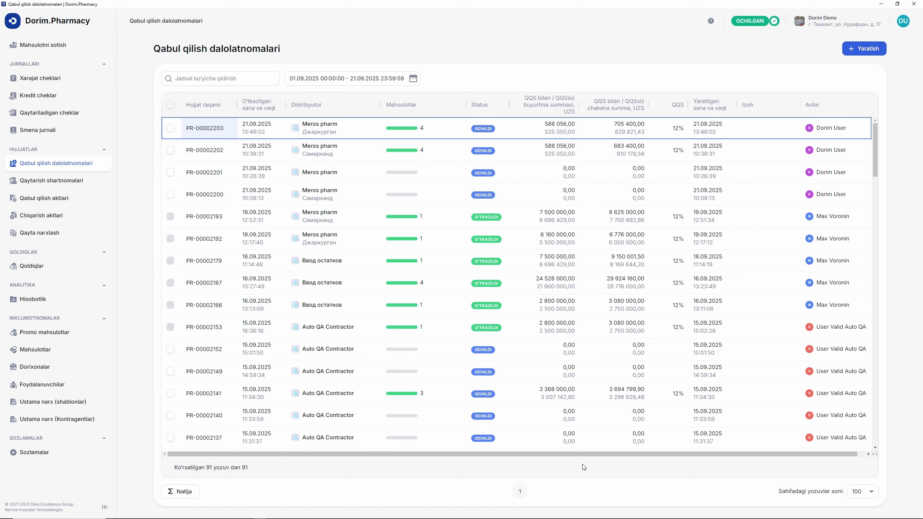